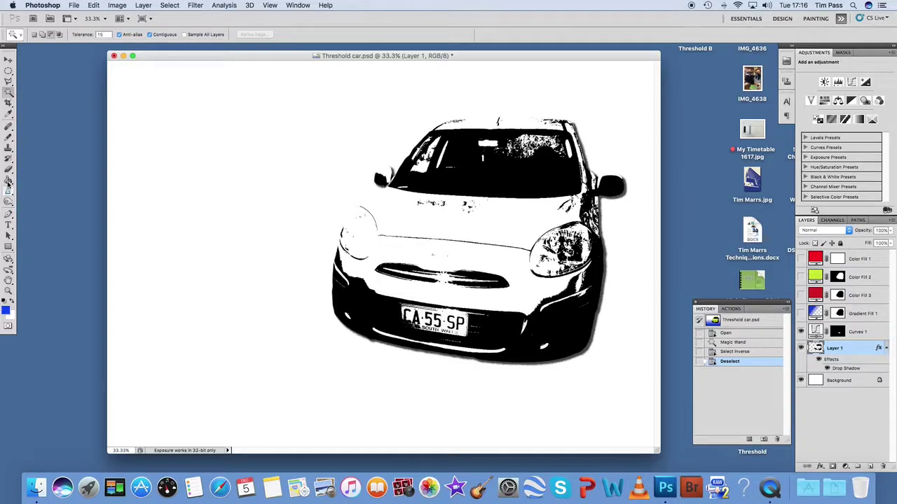
# - Choose the Paint Bucket tool and set the foreground colour to red
pyautogui.click(8, 181)
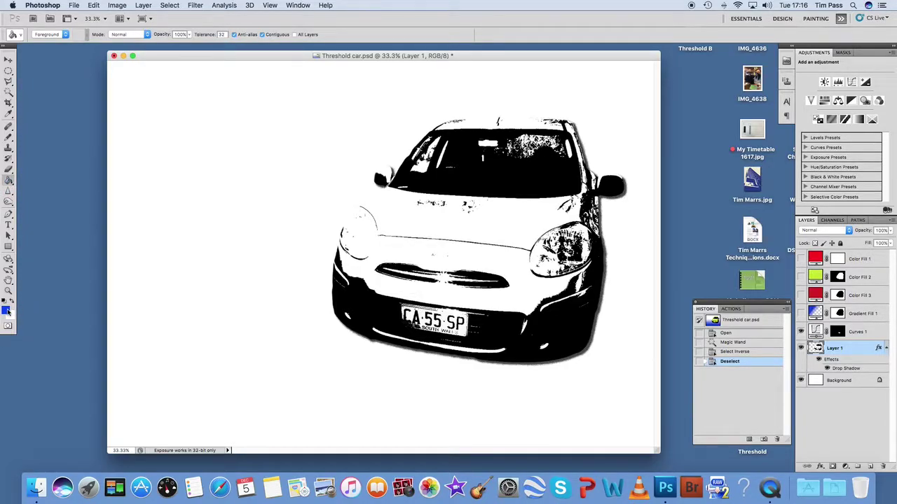
pyautogui.click(5, 310)
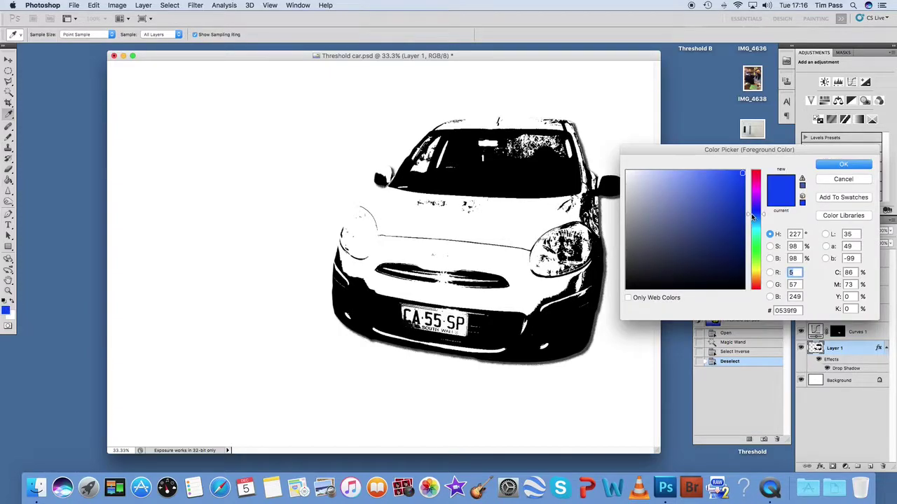
pyautogui.click(754, 177)
pyautogui.moveTo(753, 179); pyautogui.dragTo(749, 175)
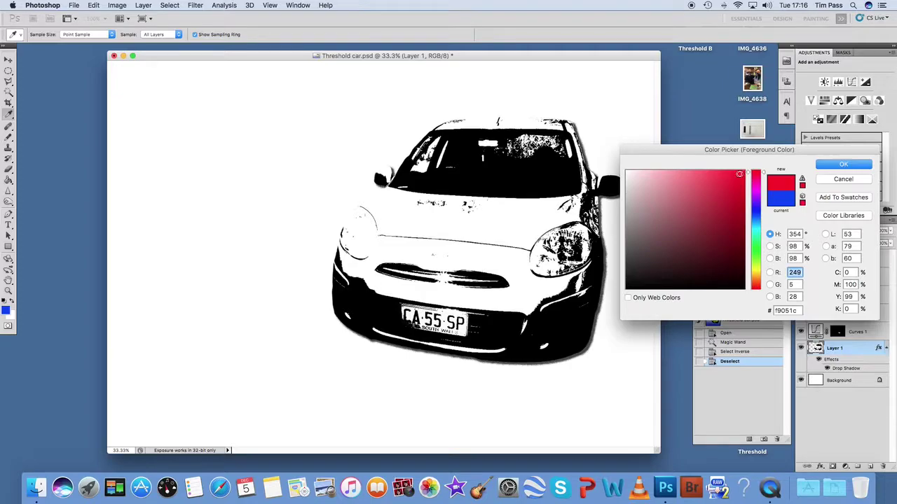
pyautogui.click(824, 168)
pyautogui.press('g')
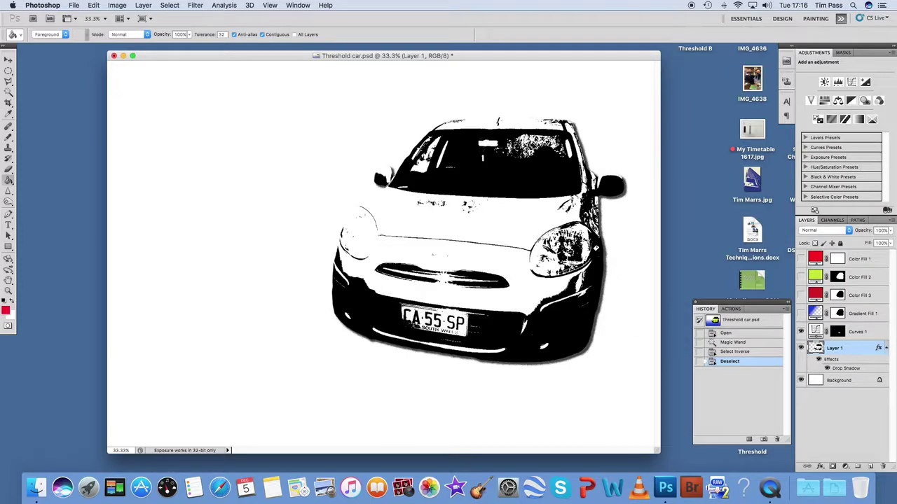
# - Fill the car's white body, the windscreen spots and the patch left of the windscreen red
pyautogui.click(442, 295)
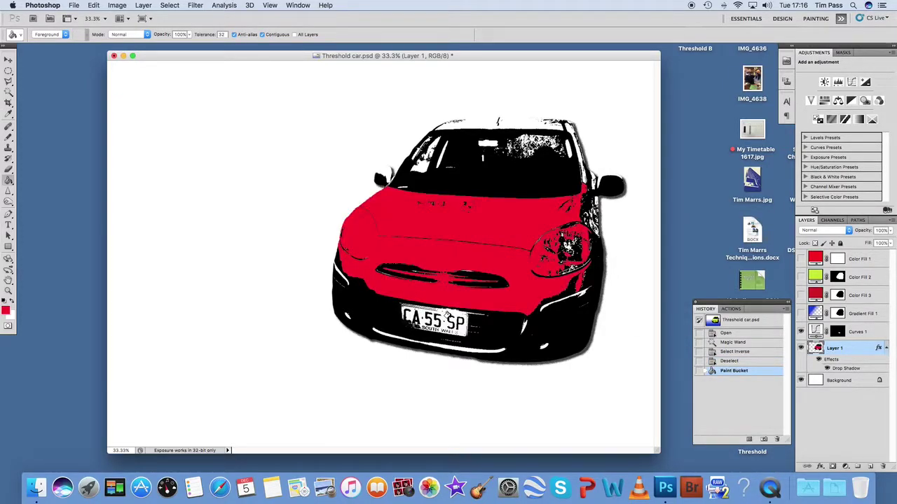
pyautogui.click(522, 141)
pyautogui.click(544, 140)
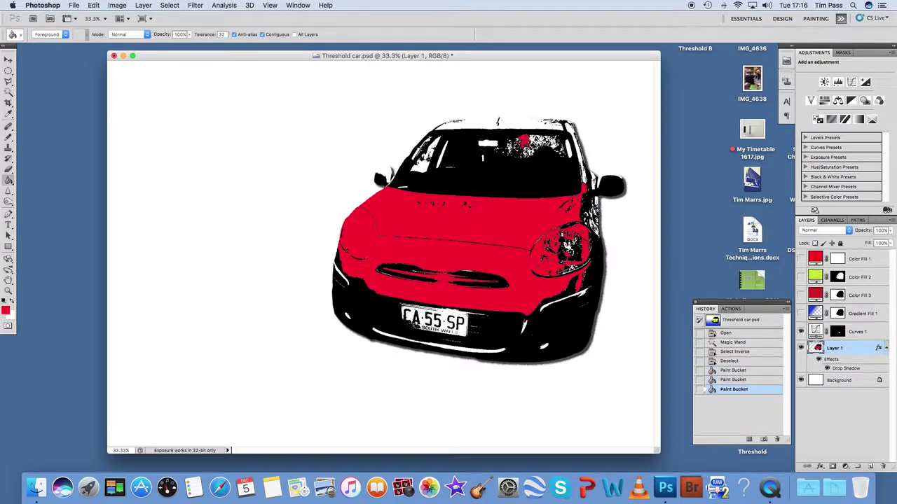
pyautogui.click(542, 140)
pyautogui.click(548, 142)
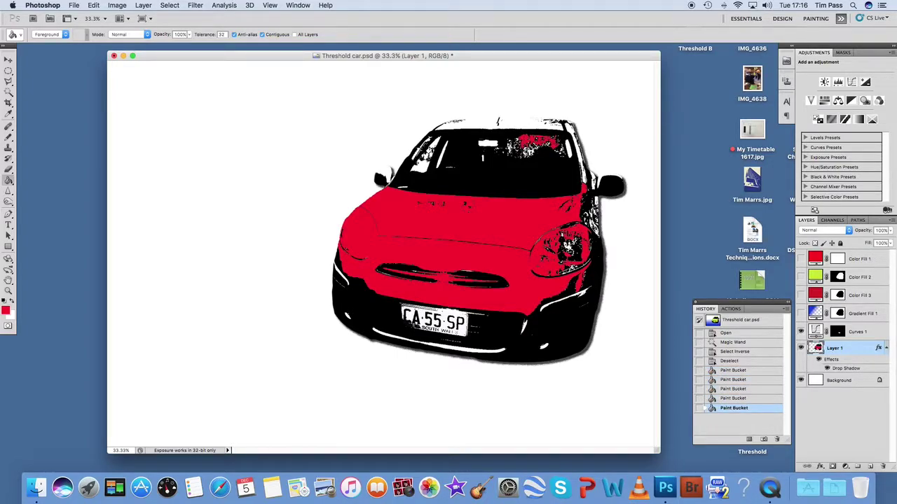
pyautogui.click(428, 154)
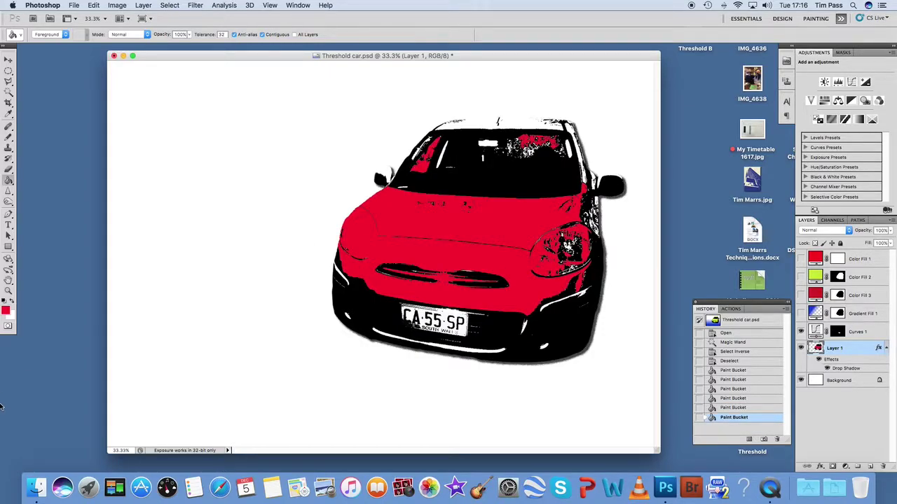
pyautogui.click(6, 309)
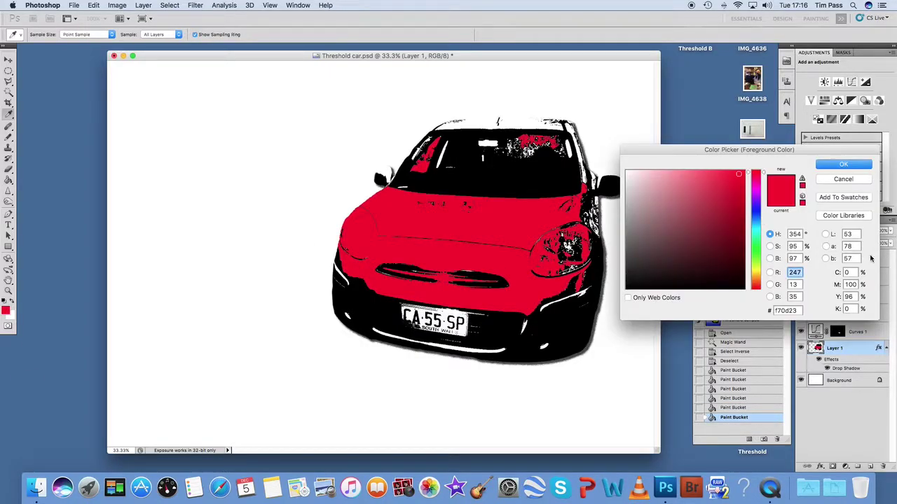
# - Set the foreground to yellow and fill the licence plate and front-edge highlights yellow
pyautogui.click(755, 271)
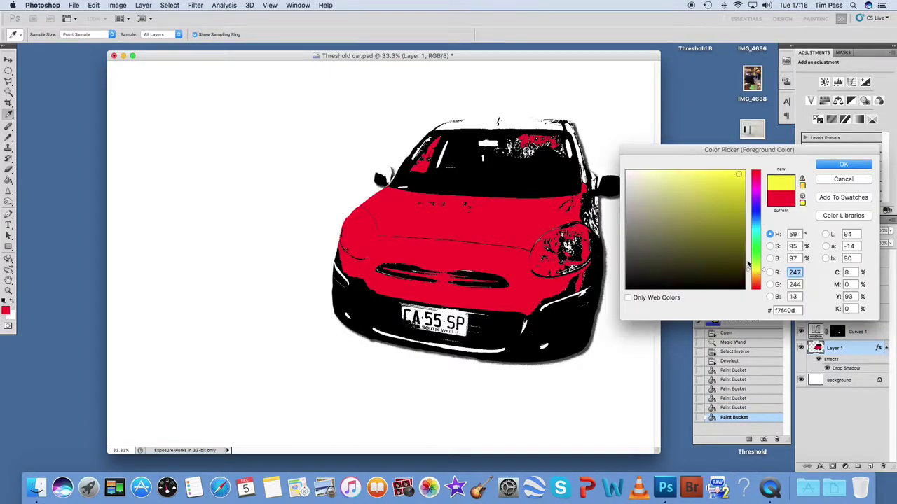
pyautogui.click(843, 164)
pyautogui.click(446, 319)
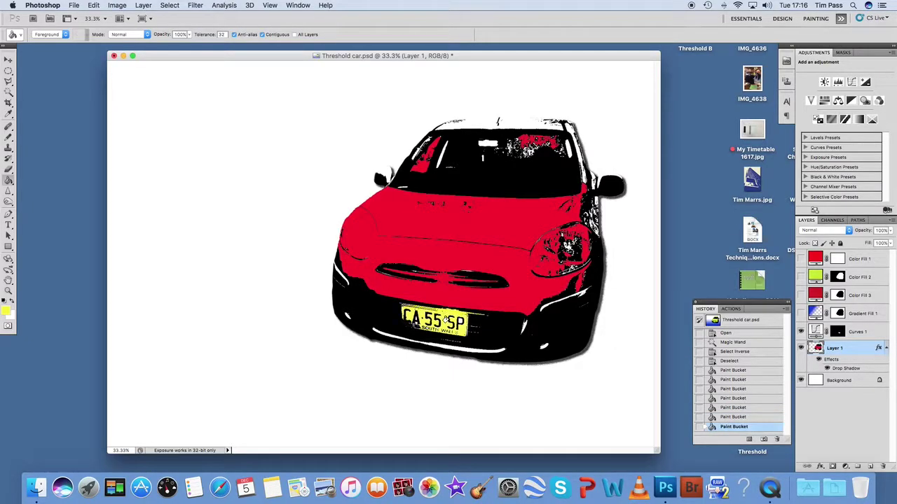
pyautogui.click(340, 274)
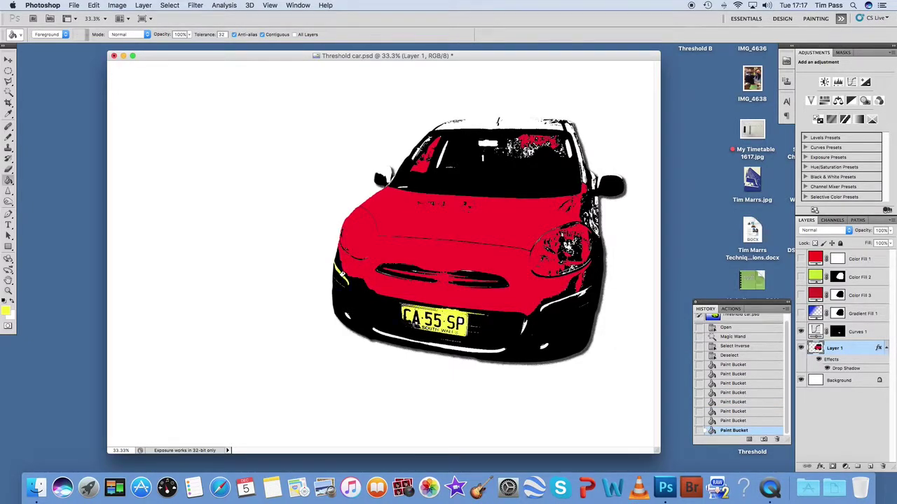
pyautogui.click(545, 303)
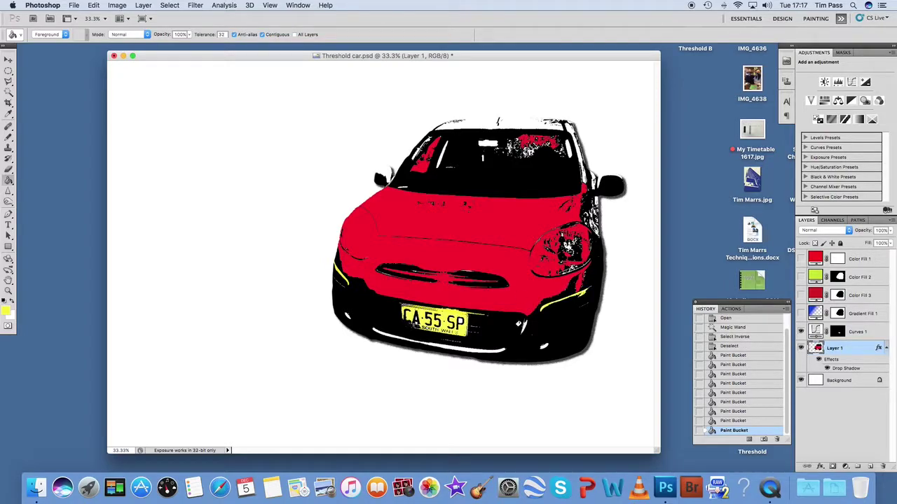
pyautogui.click(522, 325)
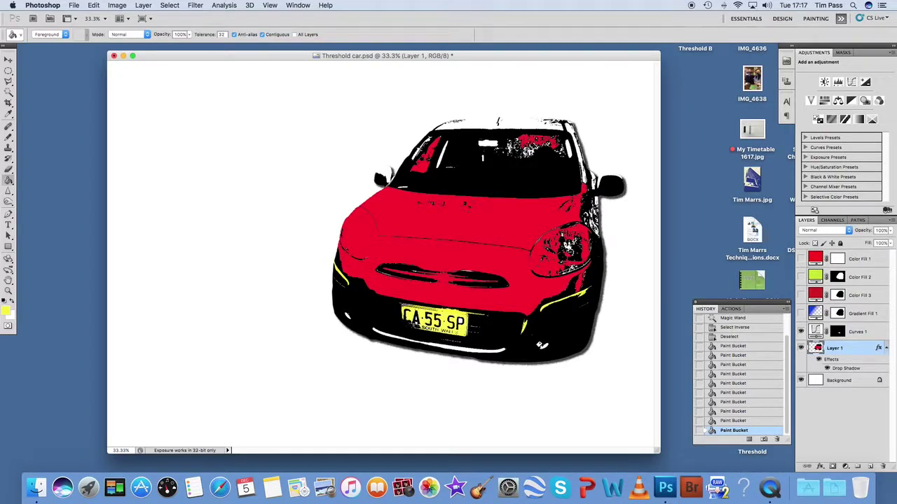
pyautogui.click(541, 345)
# - Undo the black-area yellow fill in History, then fill the lower trim and windscreen top yellow
pyautogui.click(554, 329)
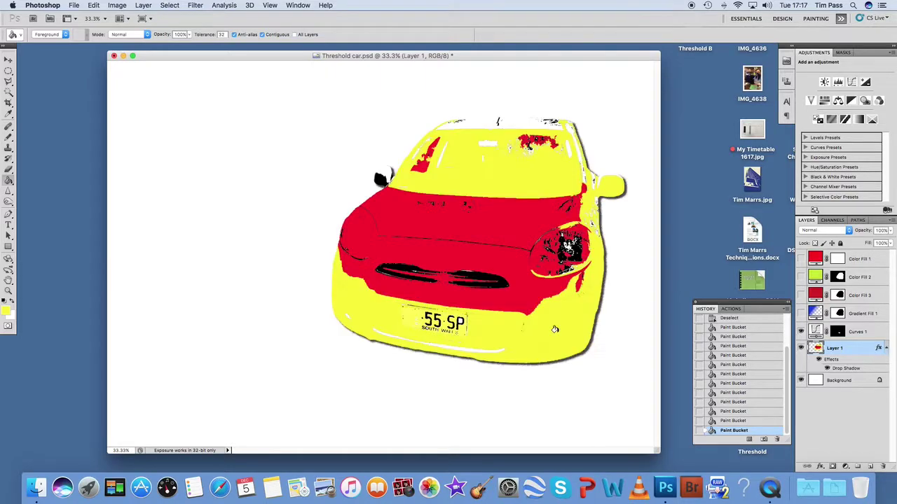
pyautogui.scroll(3, 749, 424)
pyautogui.click(747, 419)
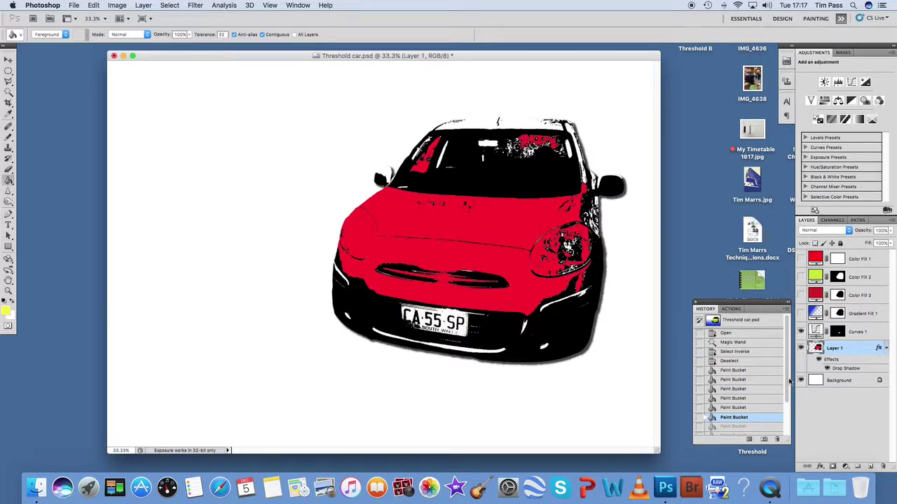
pyautogui.scroll(-5, 787, 383)
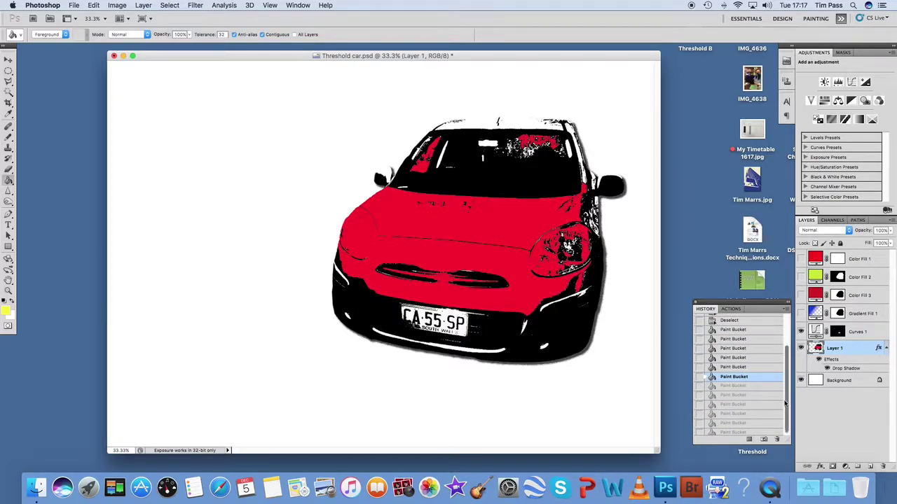
pyautogui.click(745, 421)
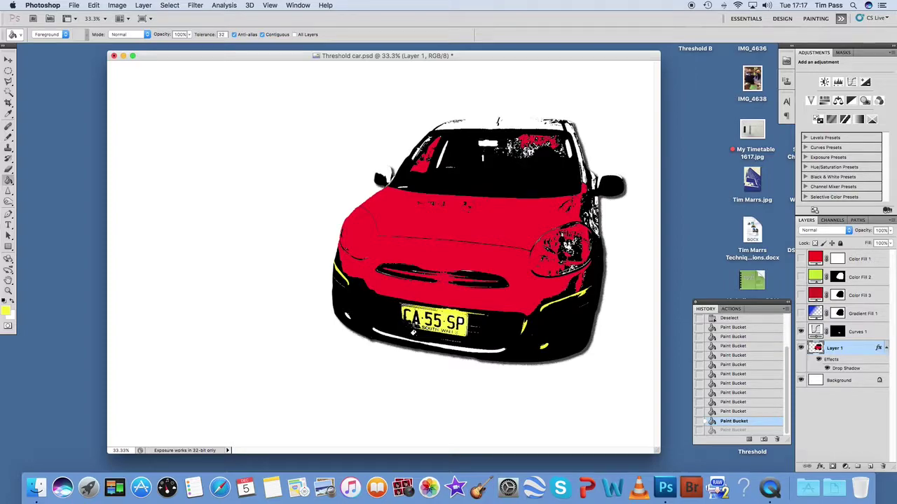
pyautogui.click(450, 346)
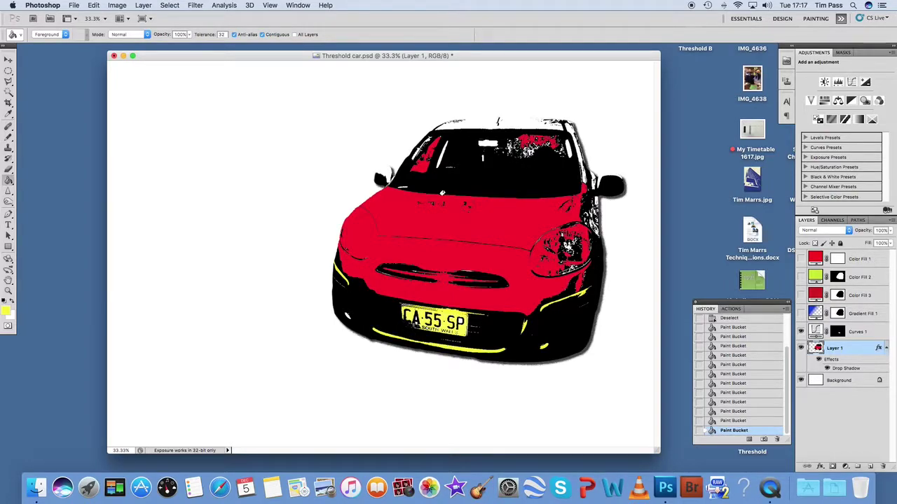
pyautogui.click(483, 144)
# - Revert to the Open history state, discarding all paint bucket colour fills
pyautogui.moveTo(788, 368); pyautogui.dragTo(788, 322)
pyautogui.click(758, 336)
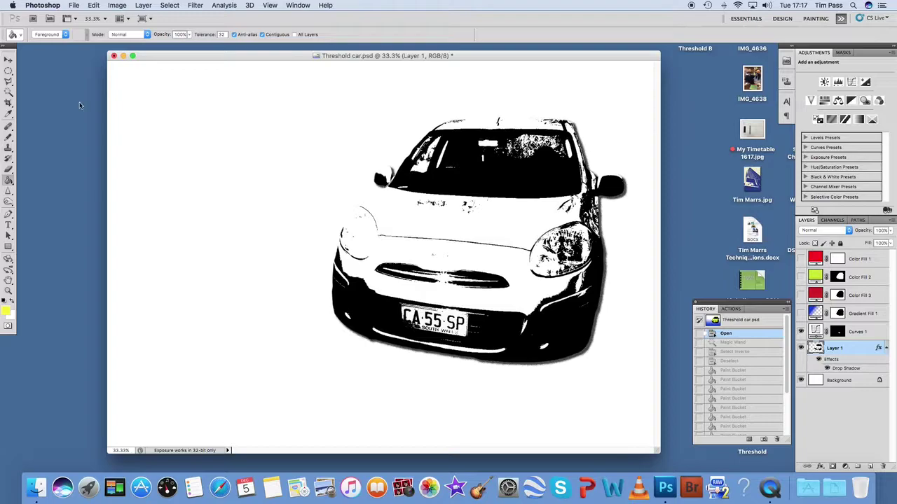
# - Select the white background with the Magic Wand and inverse the selection to isolate the car
pyautogui.click(8, 94)
pyautogui.click(9, 95)
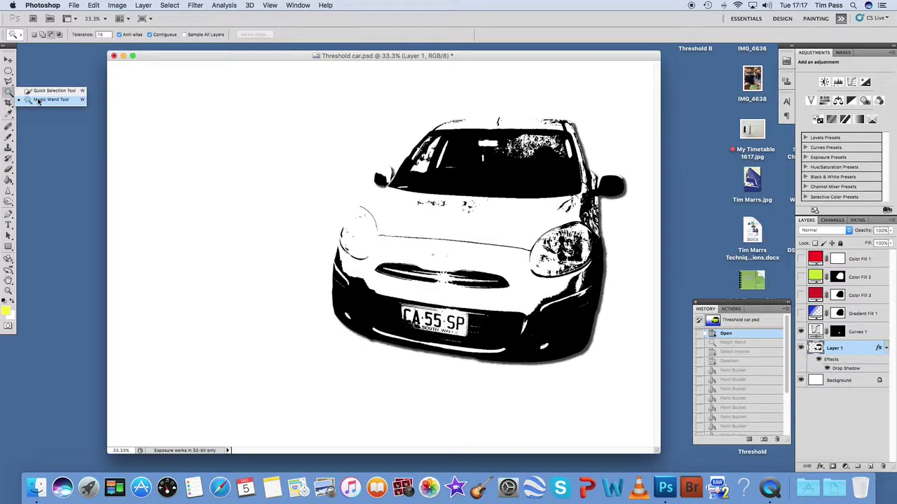
pyautogui.click(39, 101)
pyautogui.click(291, 157)
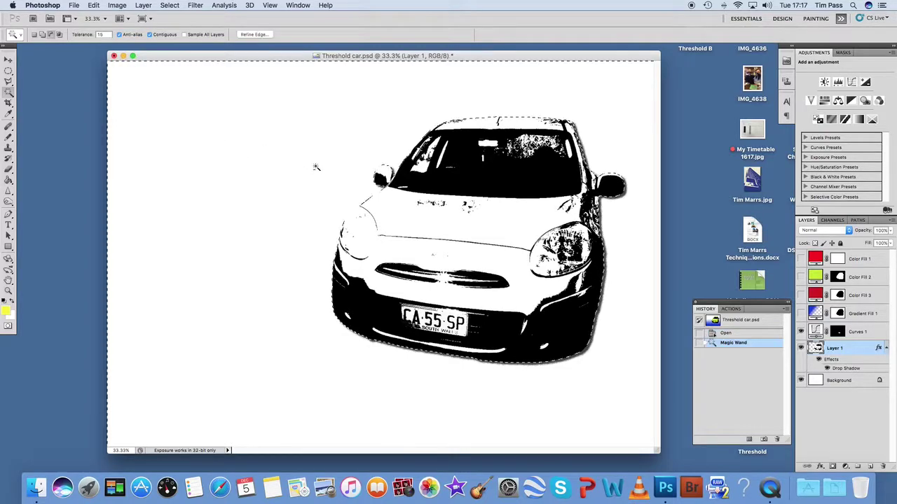
pyautogui.click(170, 6)
pyautogui.click(175, 43)
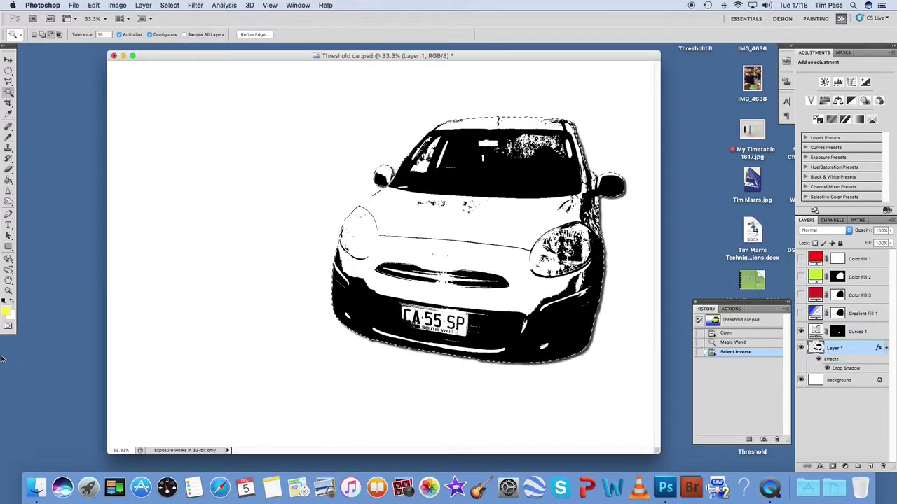
# - Pick a blue hue in the foreground Color Picker, then cancel it
pyautogui.click(6, 311)
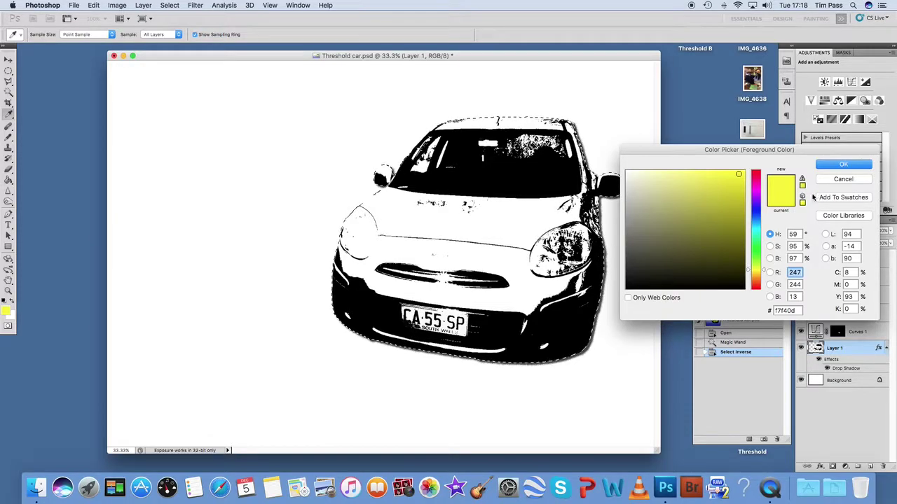
pyautogui.click(756, 210)
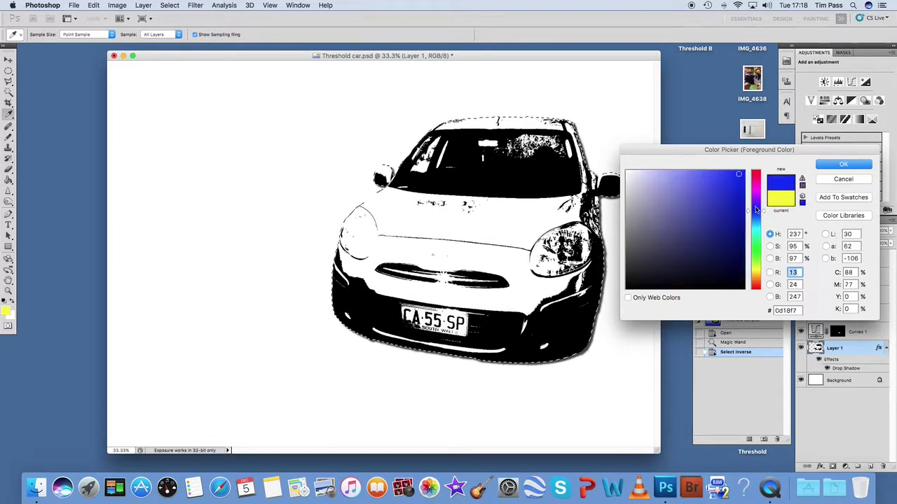
pyautogui.click(846, 180)
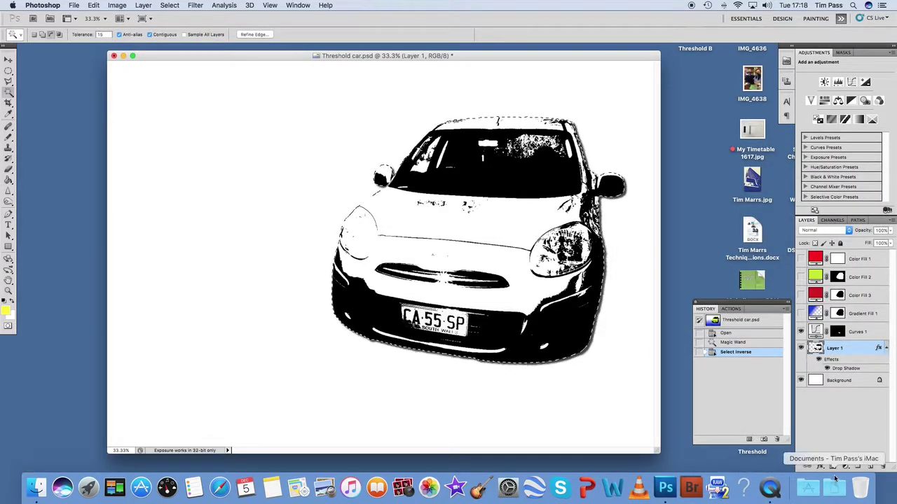
# - Add a blue Solid Color fill layer (Color Fill 4) masked to the car selection
pyautogui.click(845, 467)
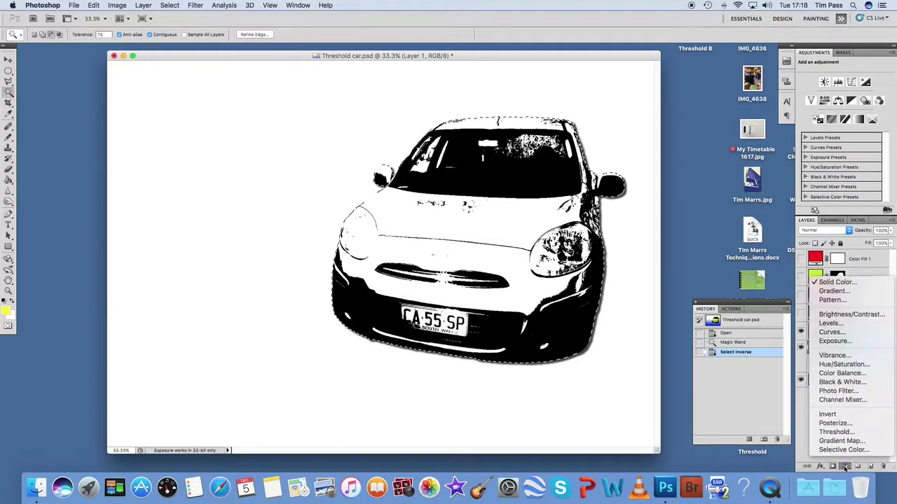
pyautogui.click(851, 283)
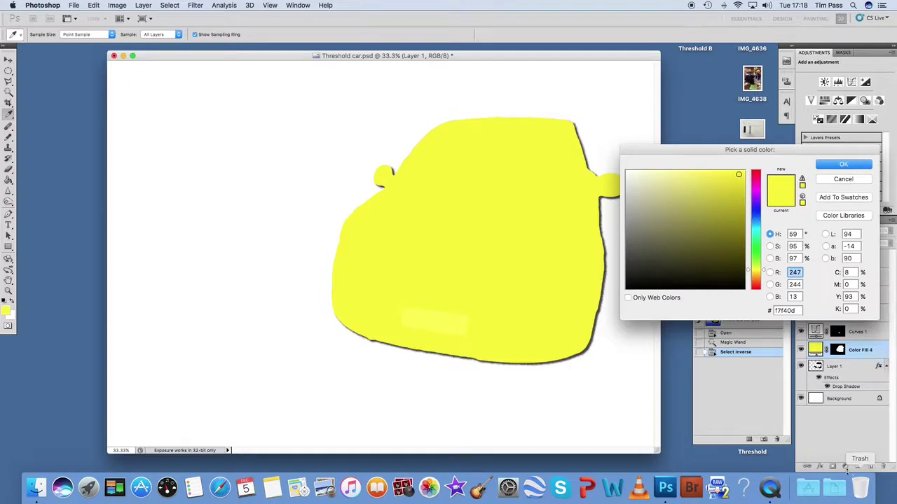
pyautogui.press('Escape')
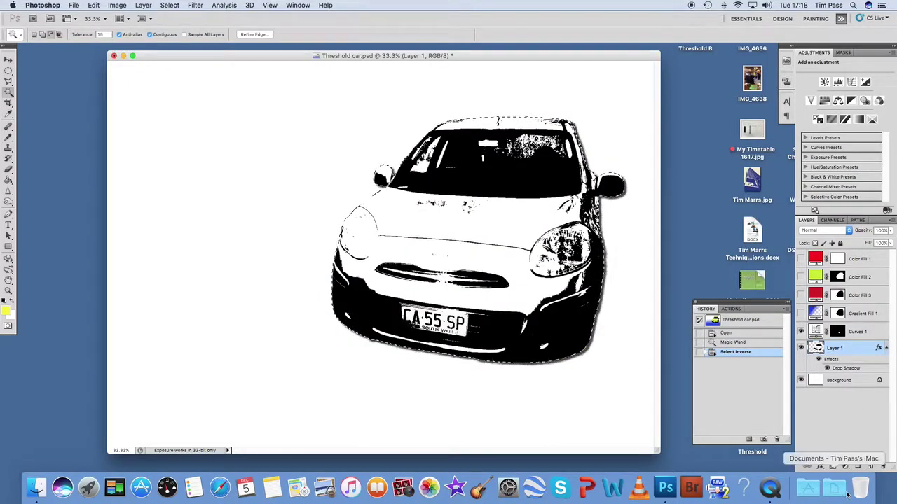
pyautogui.click(845, 467)
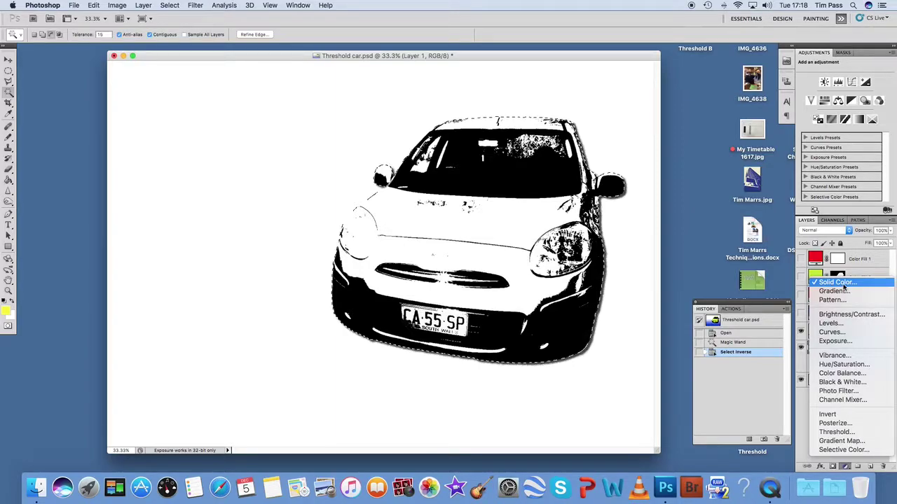
pyautogui.click(841, 283)
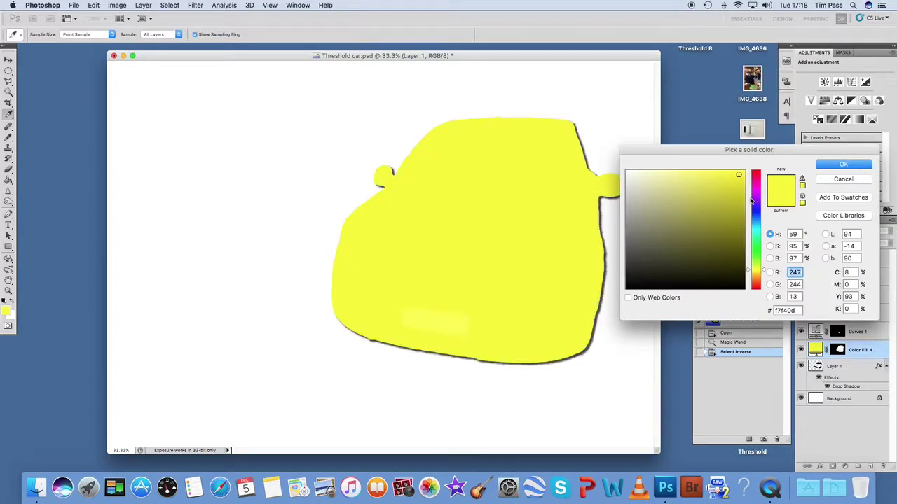
pyautogui.click(757, 207)
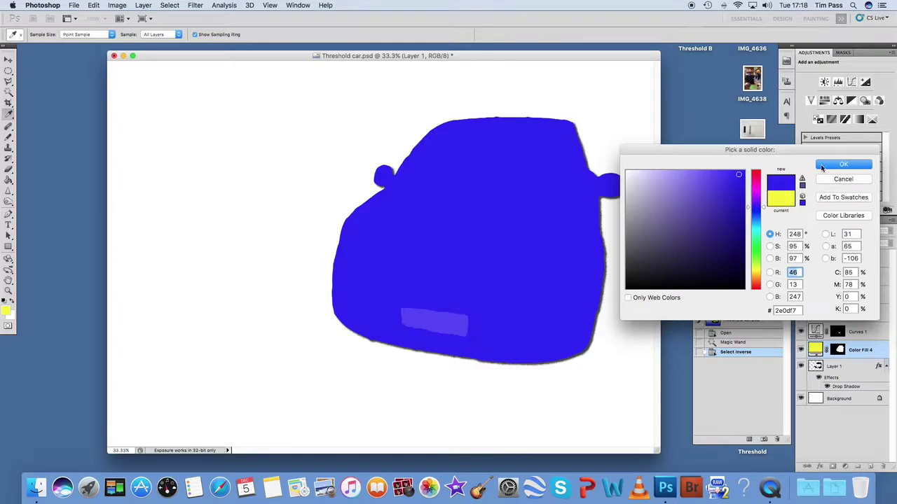
pyautogui.click(824, 166)
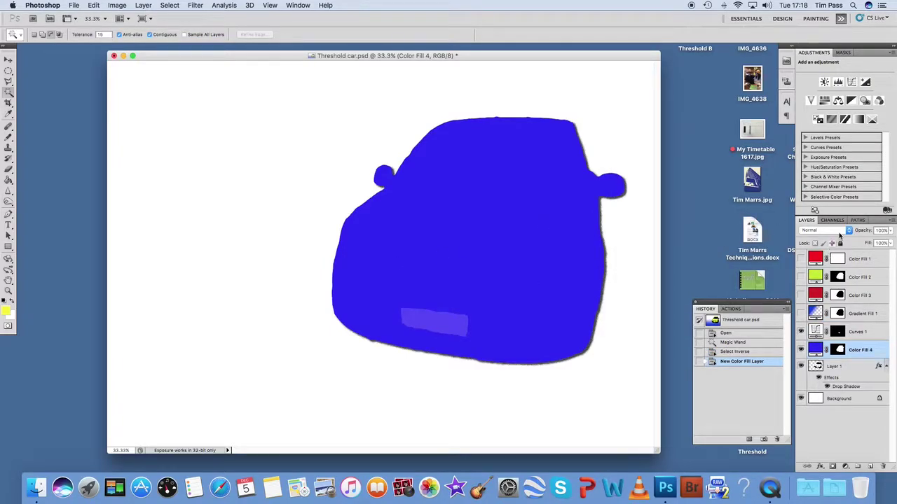
# - Set Color Fill 4's blend mode to Multiply, after briefly trying Difference
pyautogui.click(846, 230)
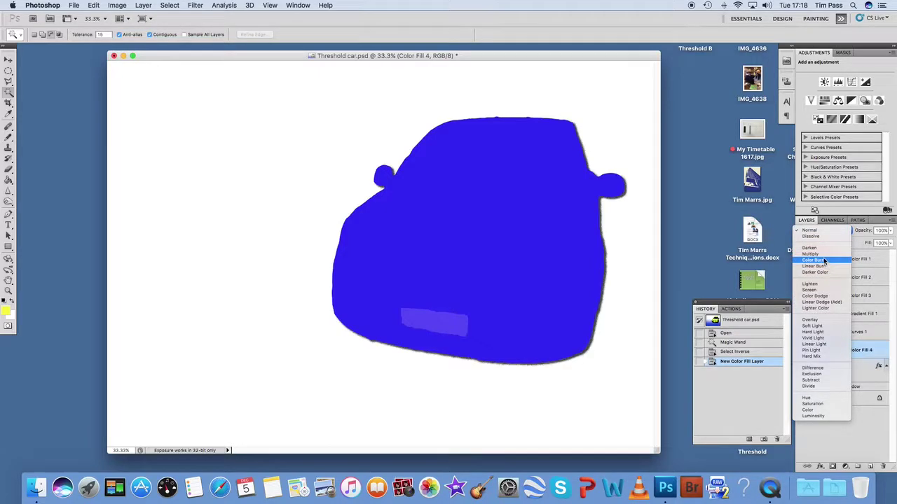
pyautogui.click(822, 257)
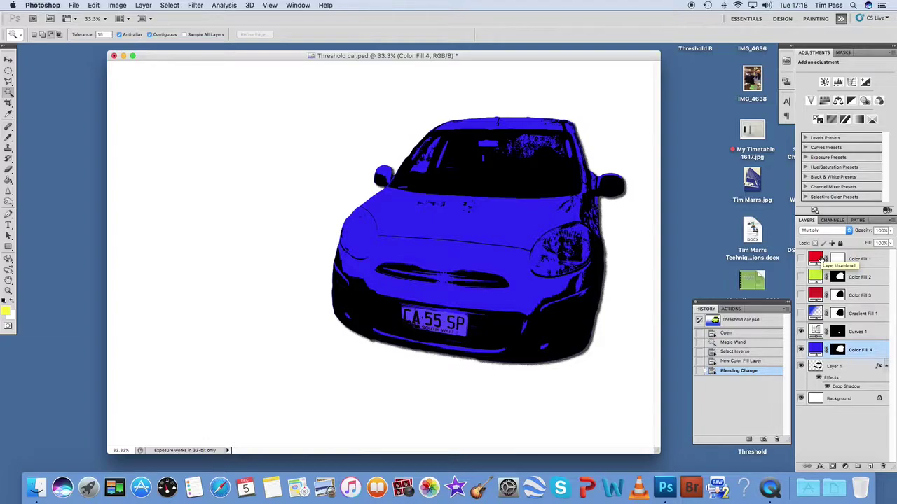
pyautogui.click(849, 231)
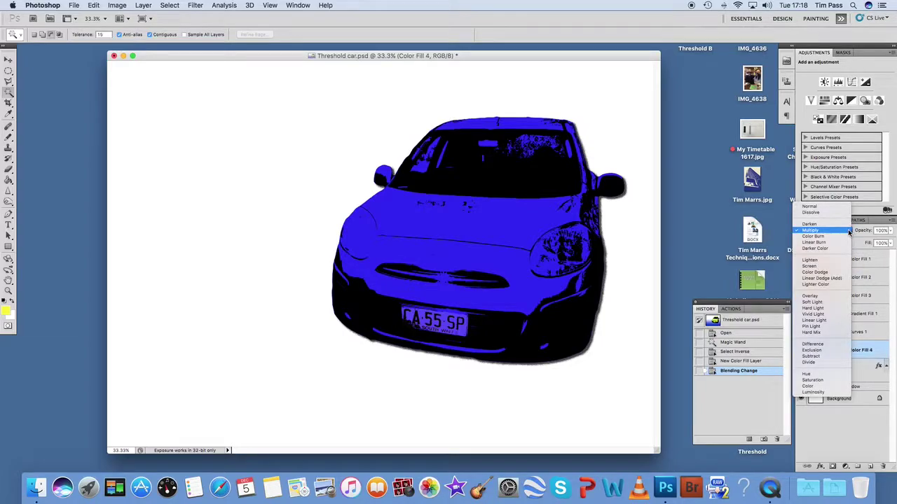
pyautogui.click(828, 345)
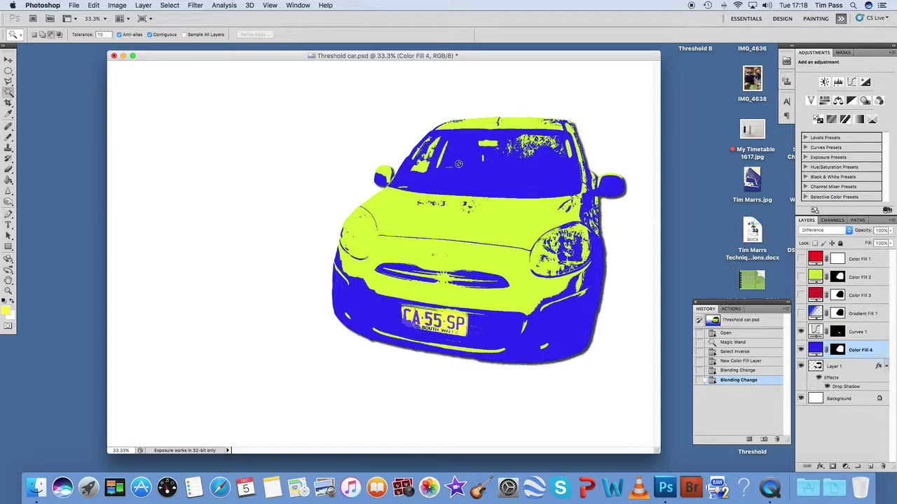
pyautogui.click(848, 230)
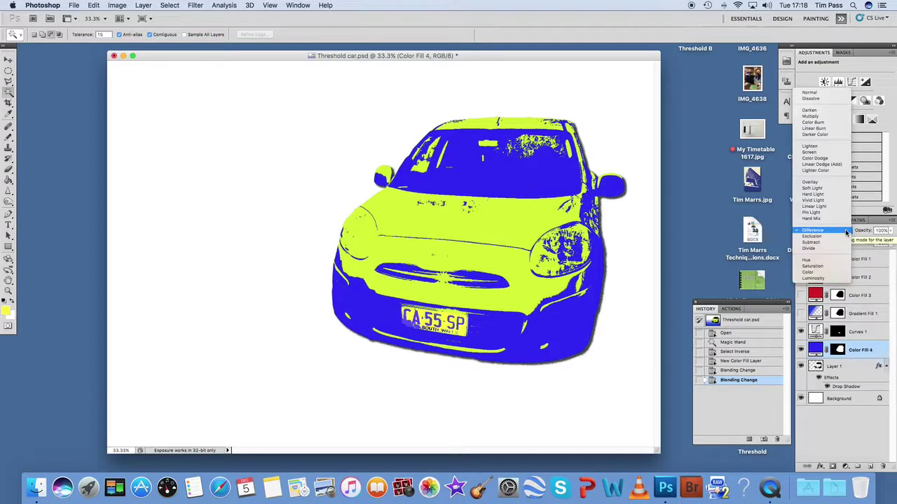
pyautogui.click(811, 117)
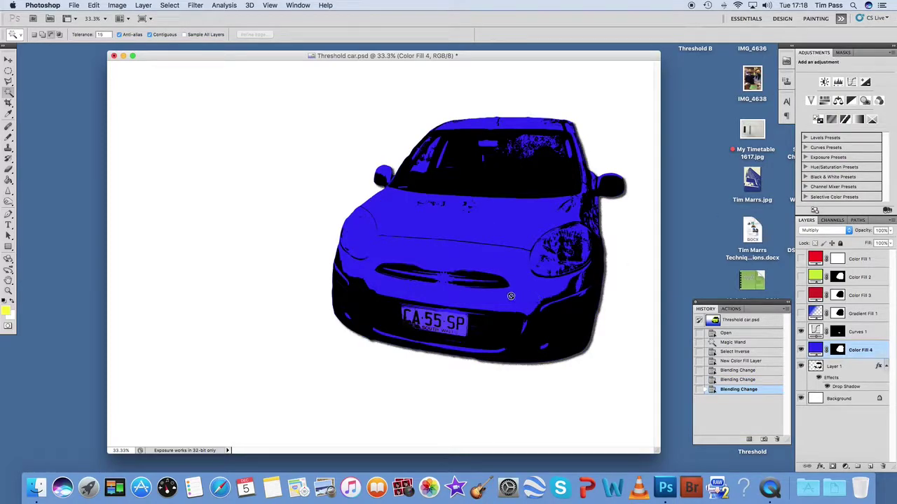